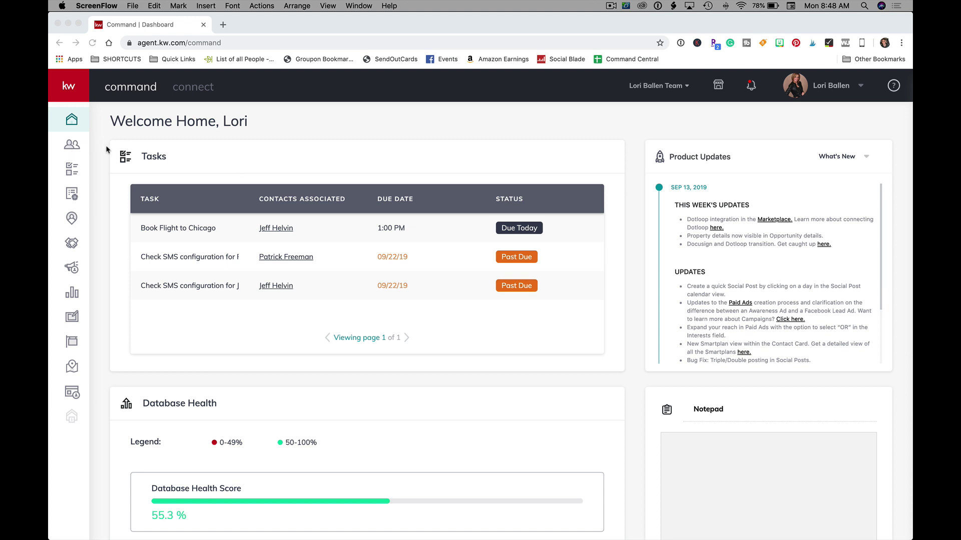
Open the contact associated with the Book Flight to Chicago task and review the contact record's details
left_click(270, 238)
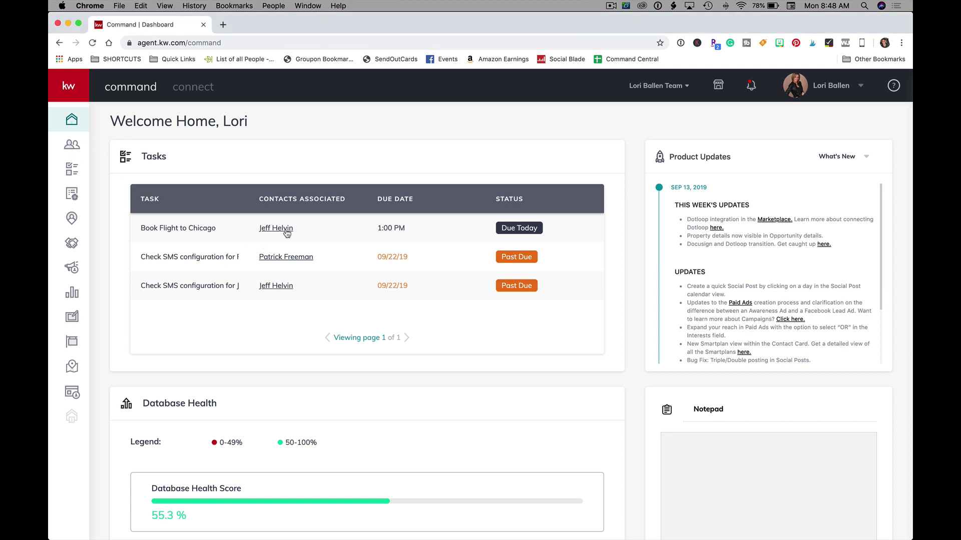
left_click(276, 228)
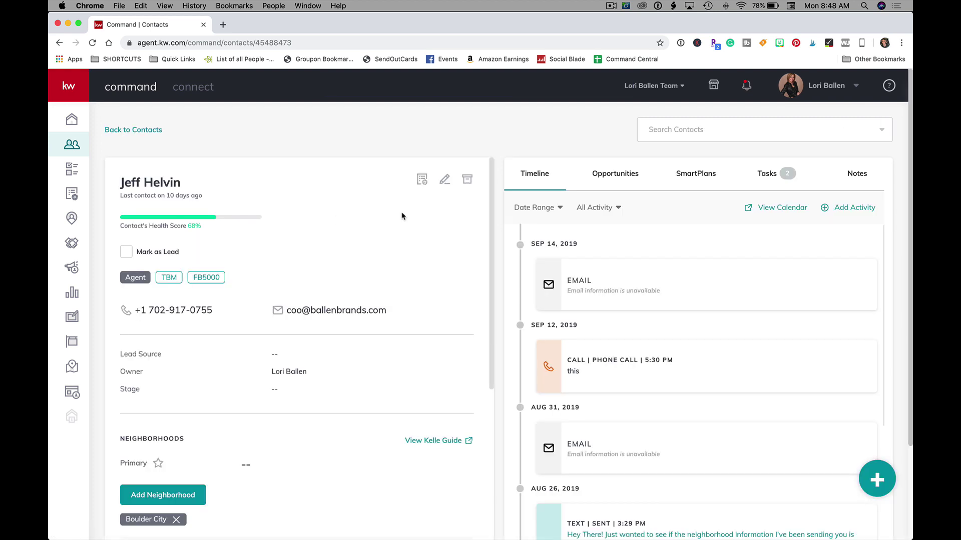
scroll(352, 369, "down", 10)
scroll(342, 367, "down", 3)
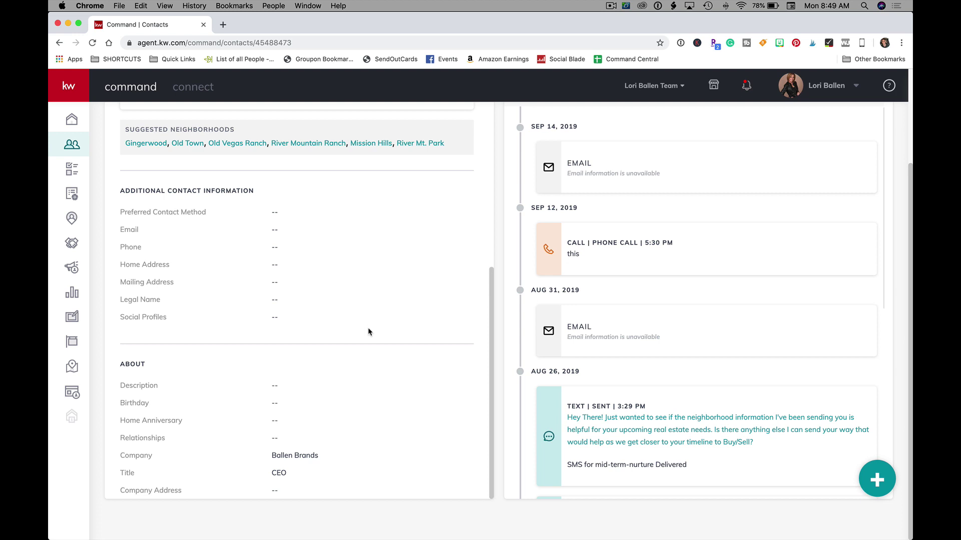
scroll(369, 331, "up", 5)
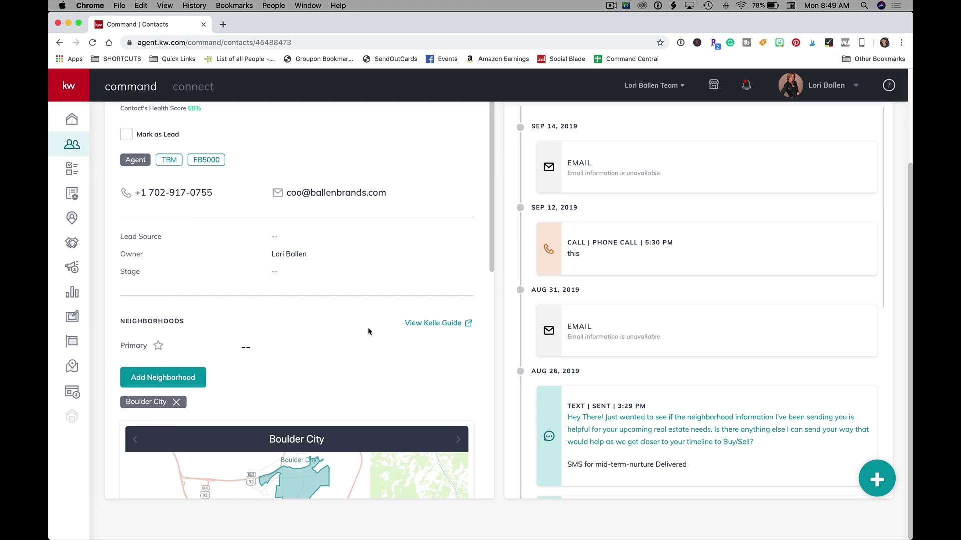
scroll(369, 332, "up", 5)
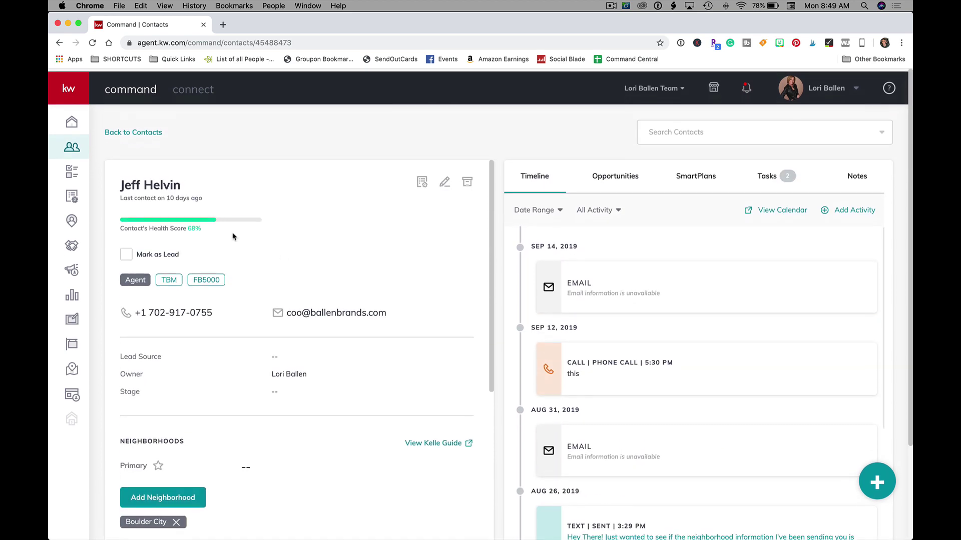
Start editing the contact, reveal the additional information and expand its Custom section
left_click(441, 182)
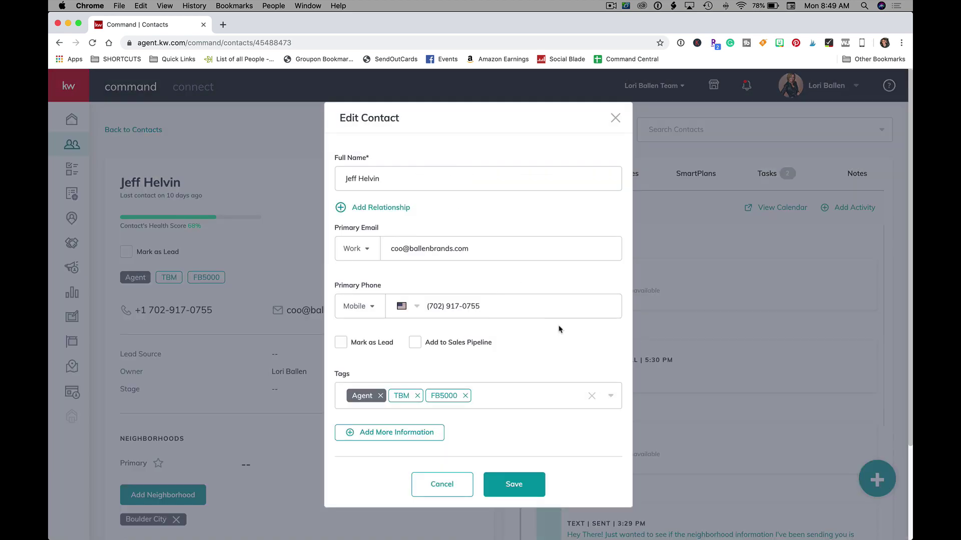
scroll(559, 328, "down", 1)
scroll(561, 330, "down", 1)
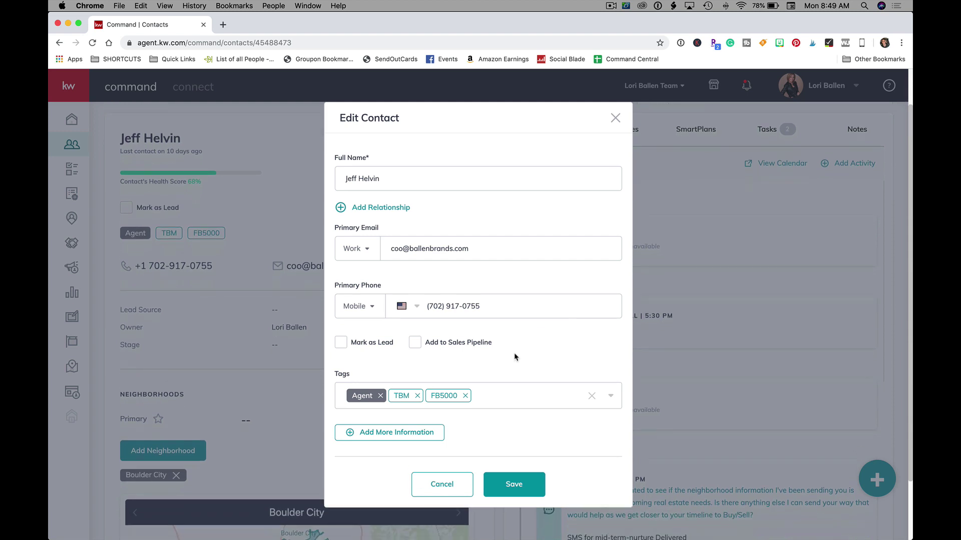
left_click(414, 433)
scroll(414, 435, "down", 1)
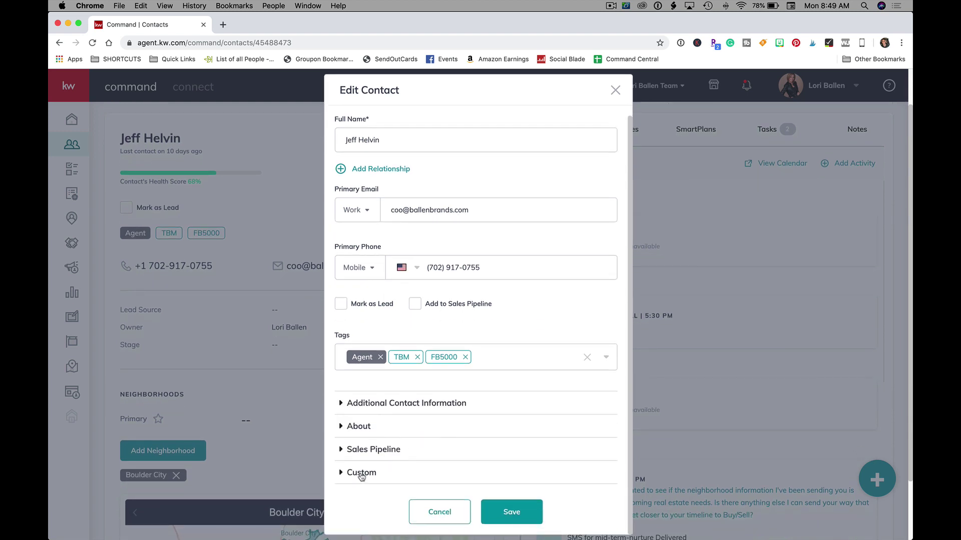
scroll(361, 476, "down", 6)
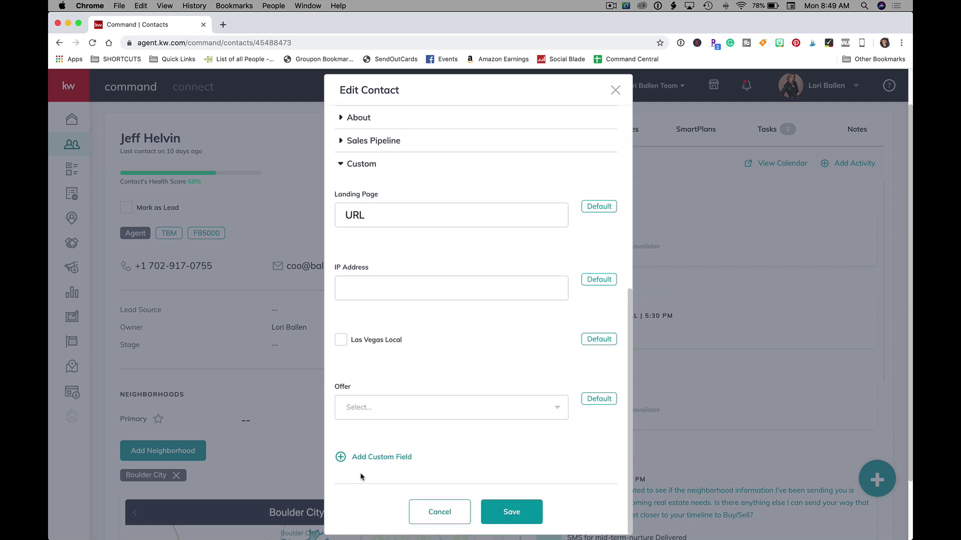
scroll(427, 286, "down", 1)
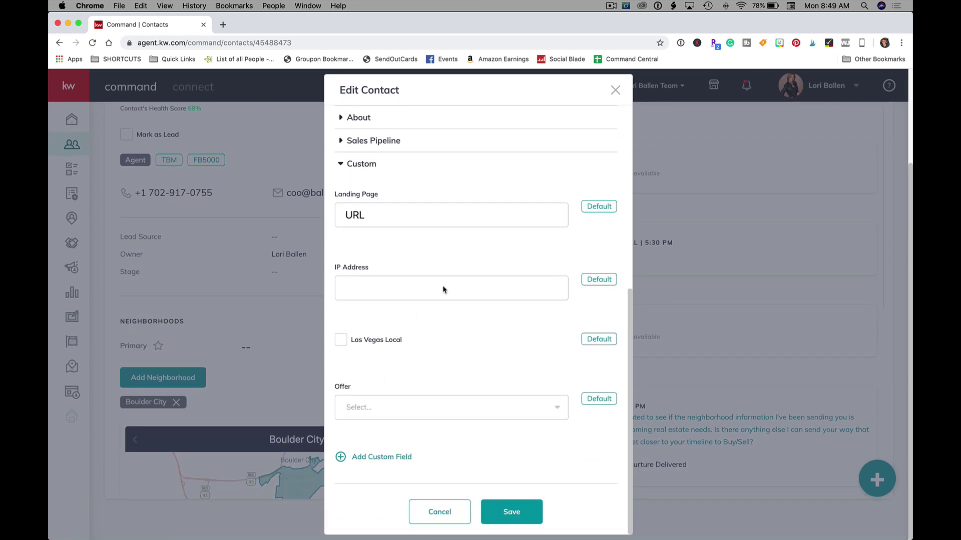
Try out the Landing Page, IP Address and Las Vegas Local custom fields without entering any values
left_click(406, 214)
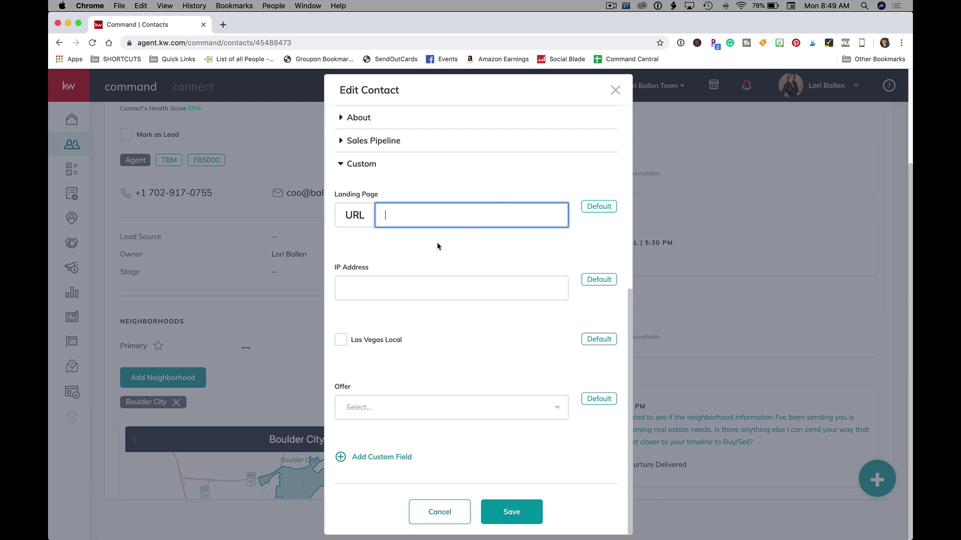
left_click(377, 293)
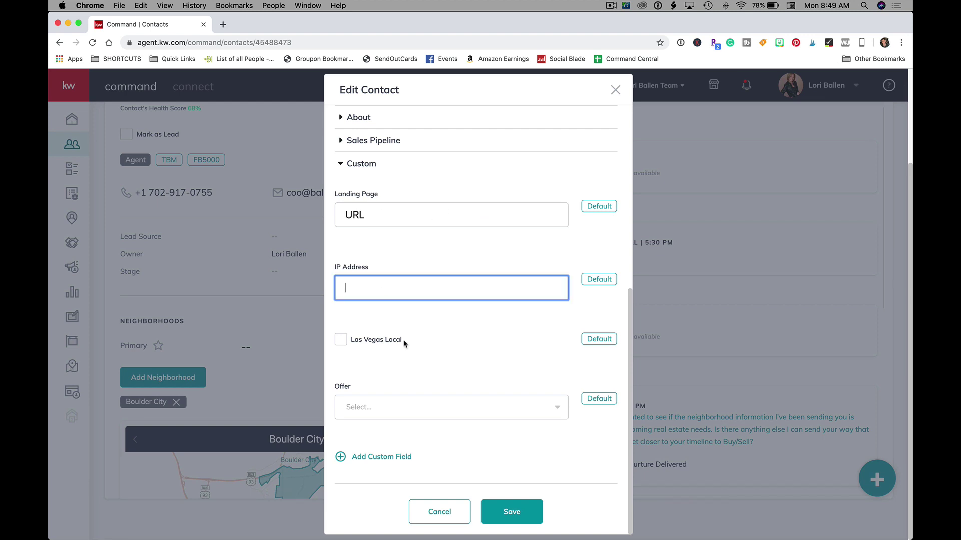
left_click(341, 342)
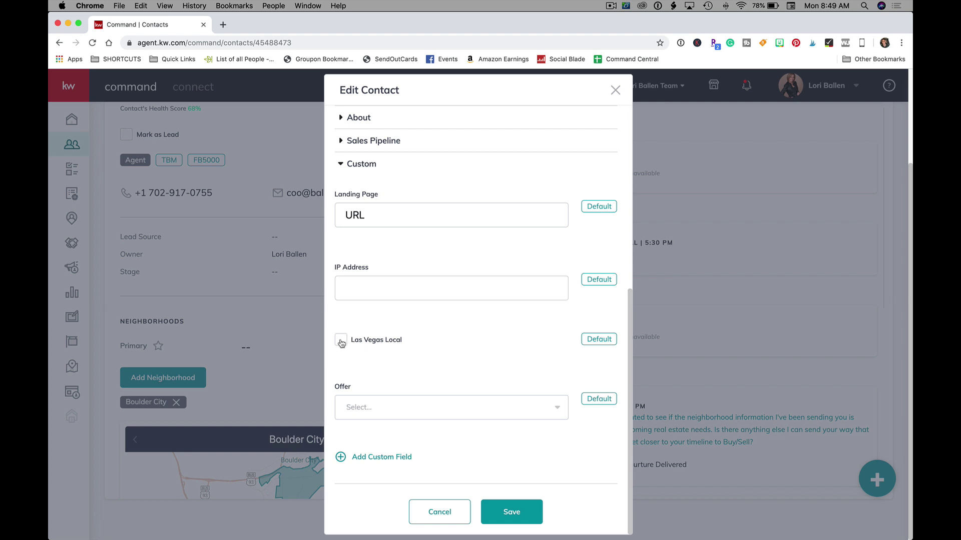
left_click(341, 341)
Set the contact's Offer custom field to Home Valuation, save the contact and check its Custom Fields
left_click(440, 408)
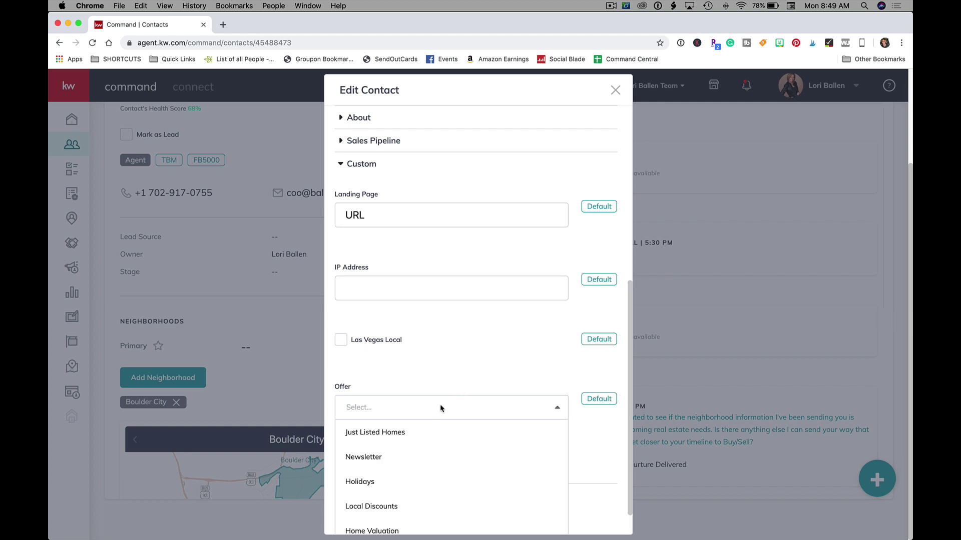
scroll(431, 448, "down", 1)
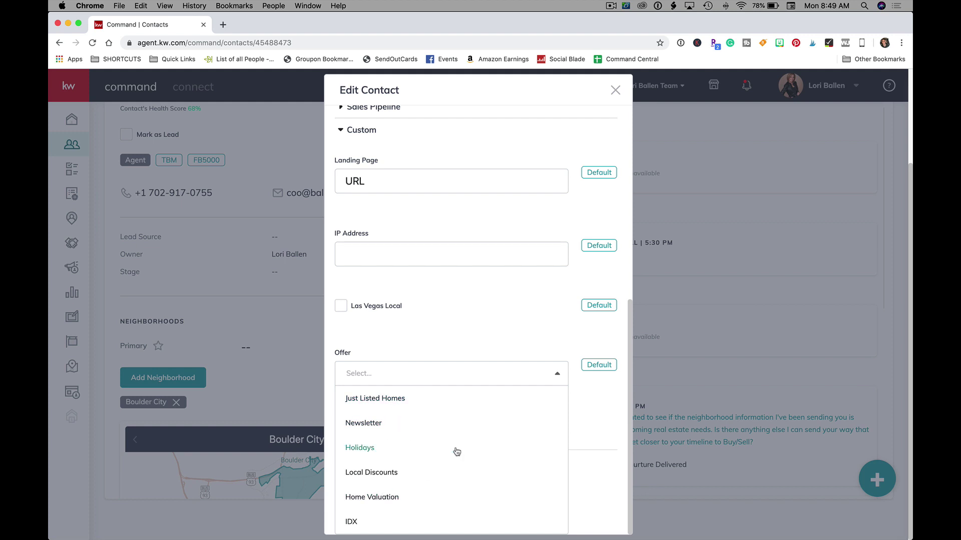
left_click(383, 497)
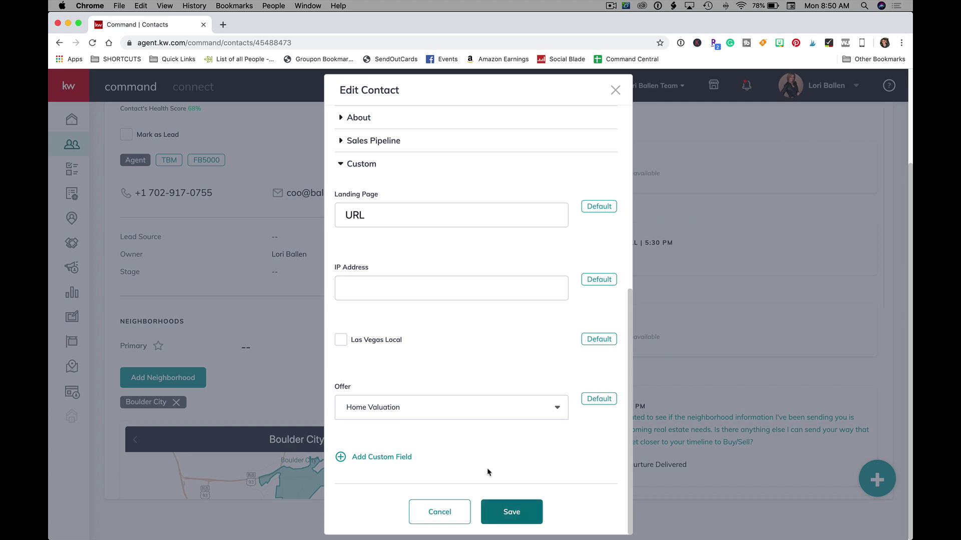
left_click(422, 409)
left_click(413, 499)
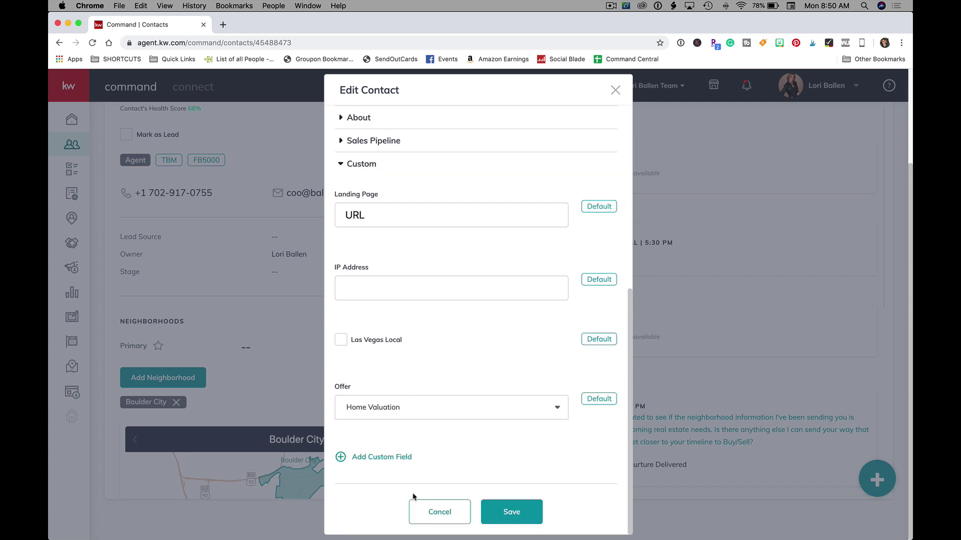
left_click(515, 511)
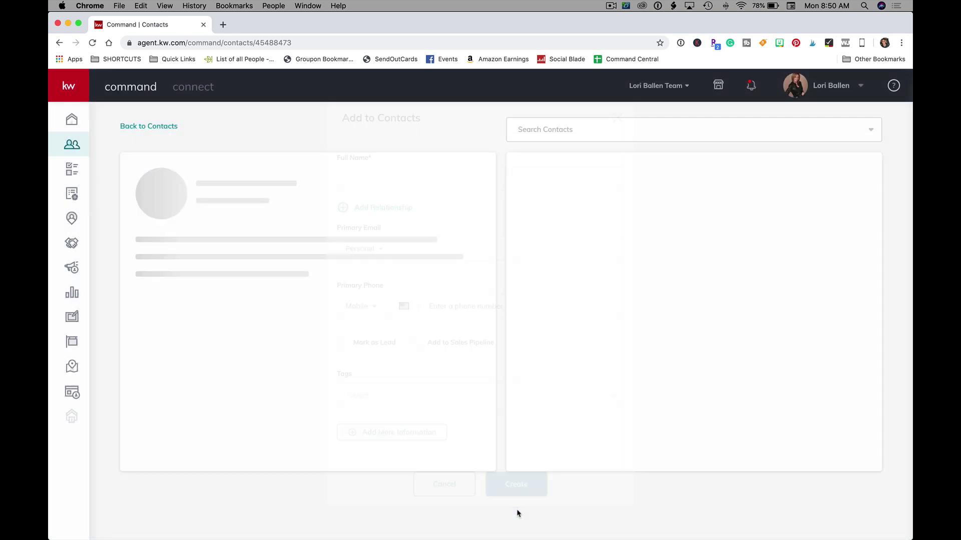
scroll(435, 345, "down", 15)
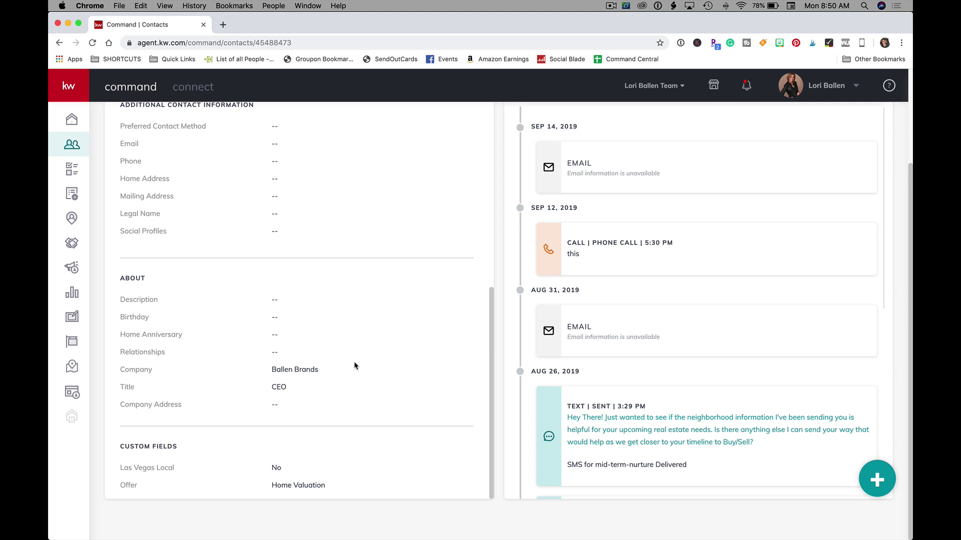
scroll(354, 363, "up", 2)
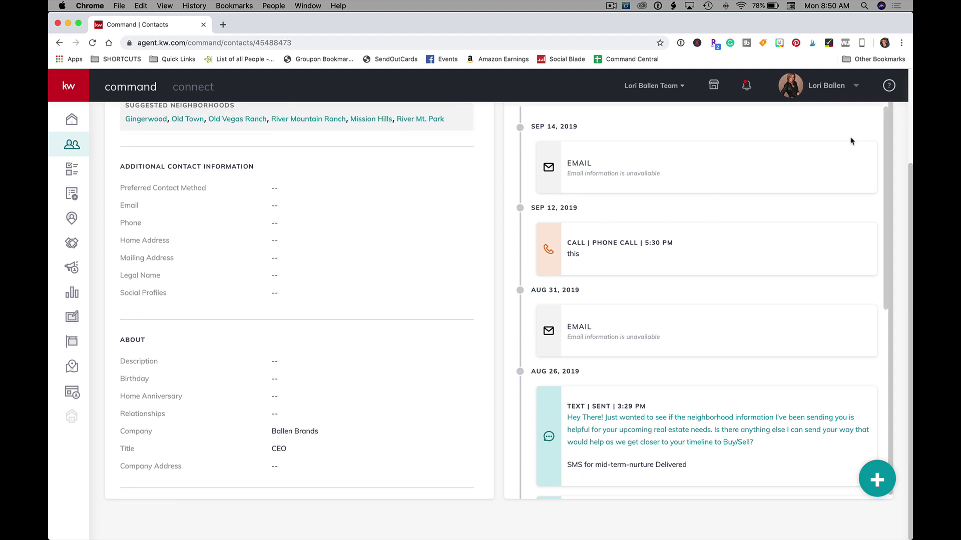
Go to the Custom Fields page in the Command contact settings and start a new custom field
left_click(855, 87)
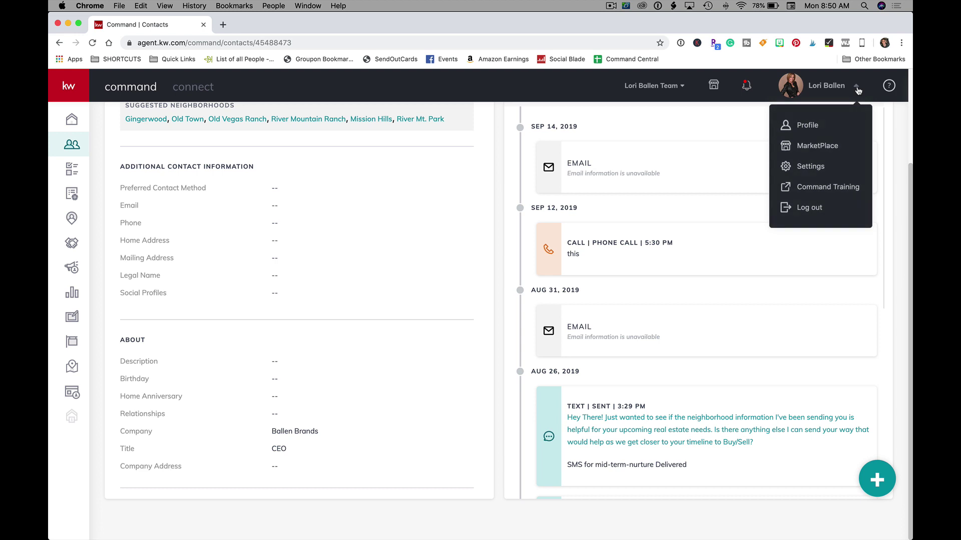
left_click(800, 166)
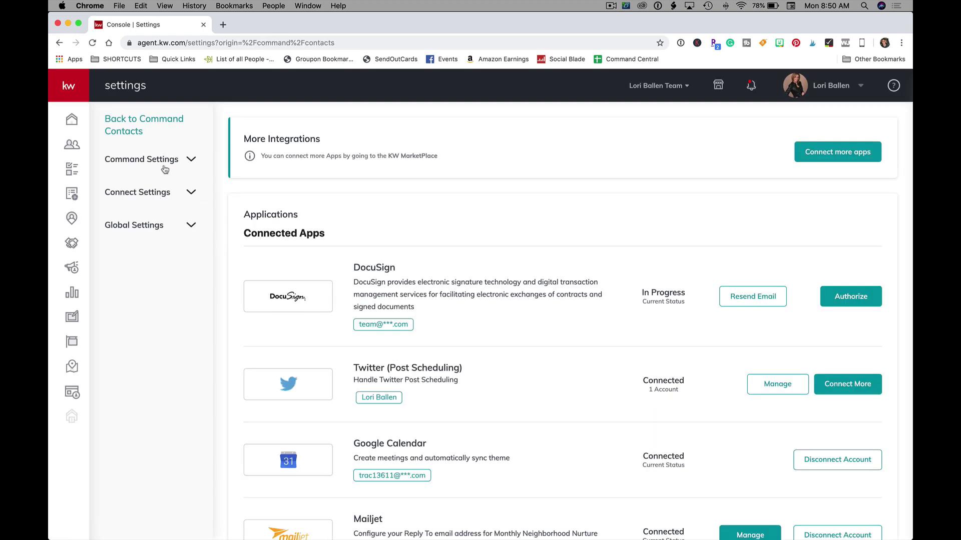
left_click(186, 159)
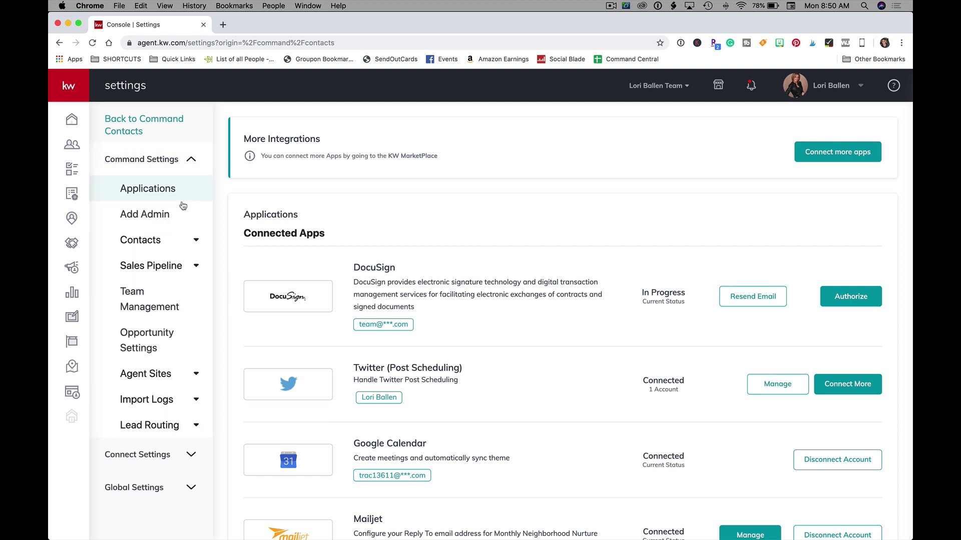
left_click(197, 247)
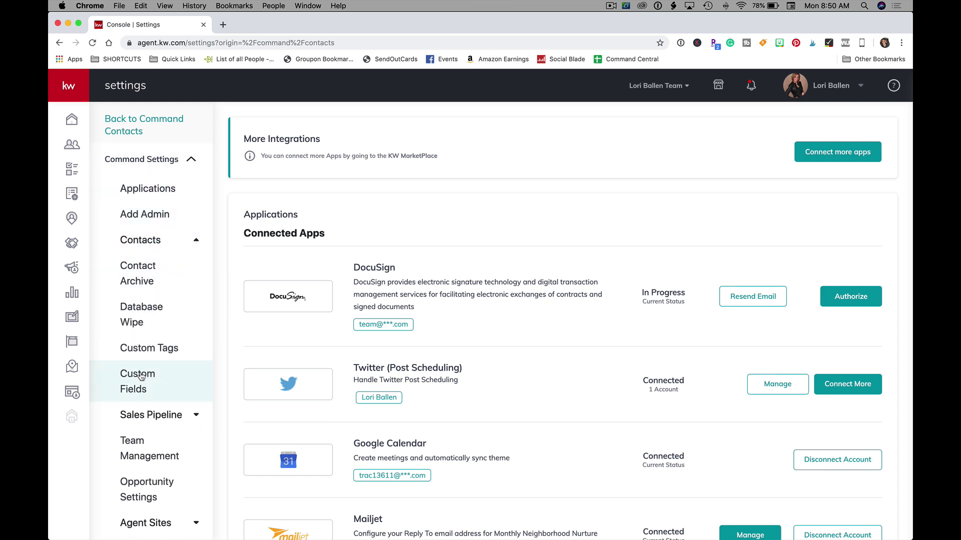
left_click(140, 388)
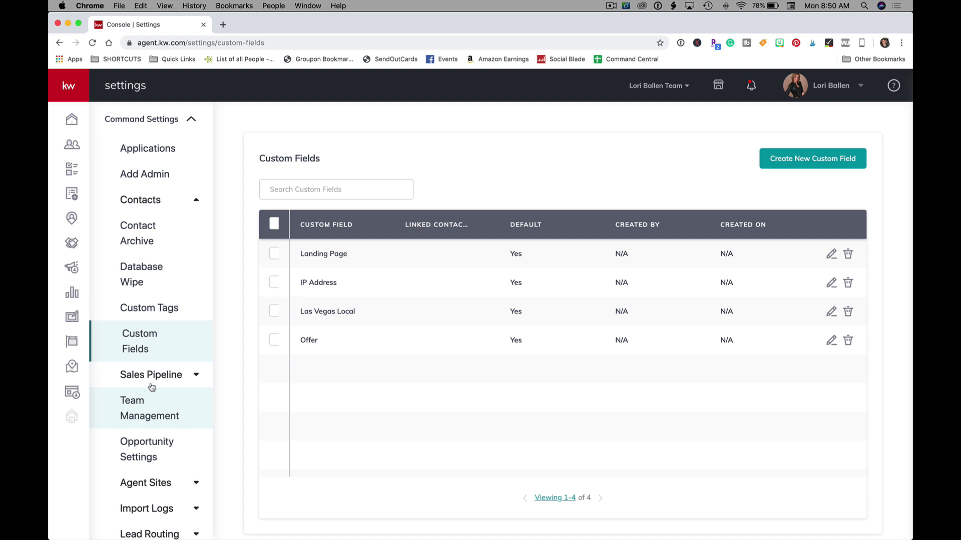
scroll(368, 356, "down", 1)
scroll(381, 365, "up", 1)
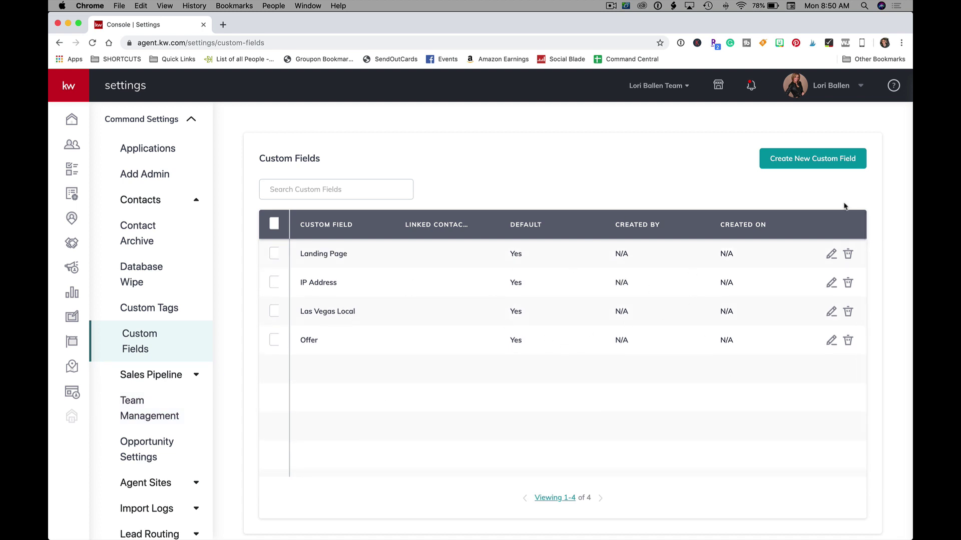
left_click(803, 159)
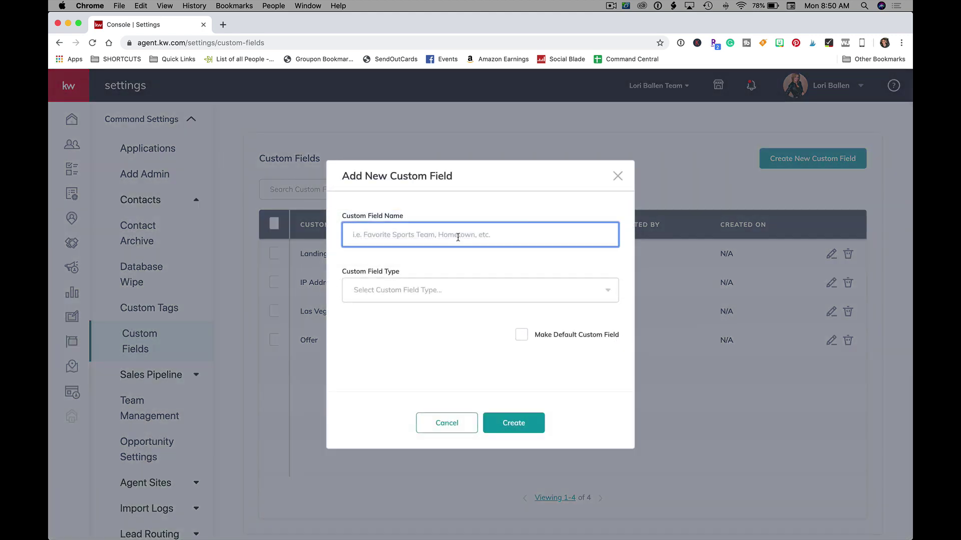
type("RE")
key("BackSpace")
key("BackSpace")
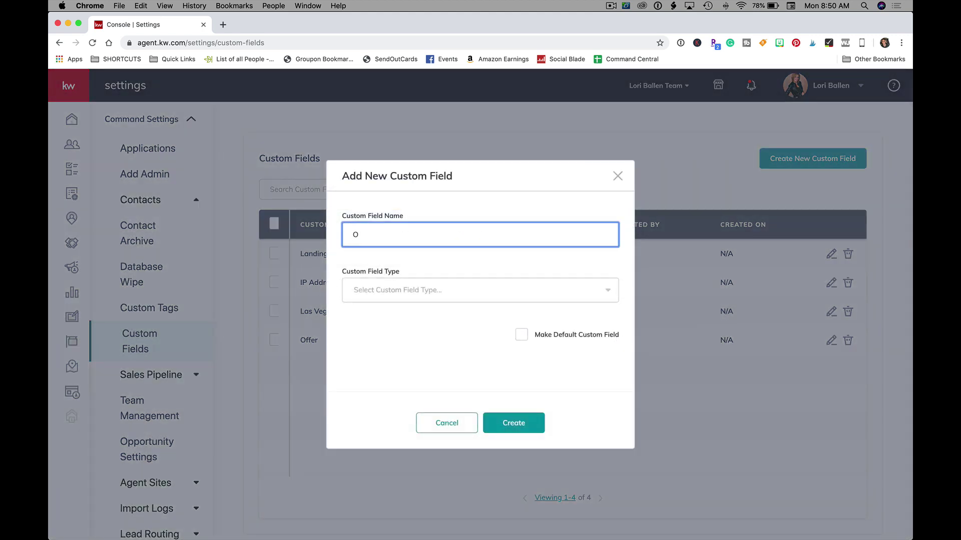
type("REgis")
key("BackSpace")
key("BackSpace")
key("BackSpace")
key("BackSpace")
type("eg")
key("BackSpace")
key("BackSpace")
key("BackSpace")
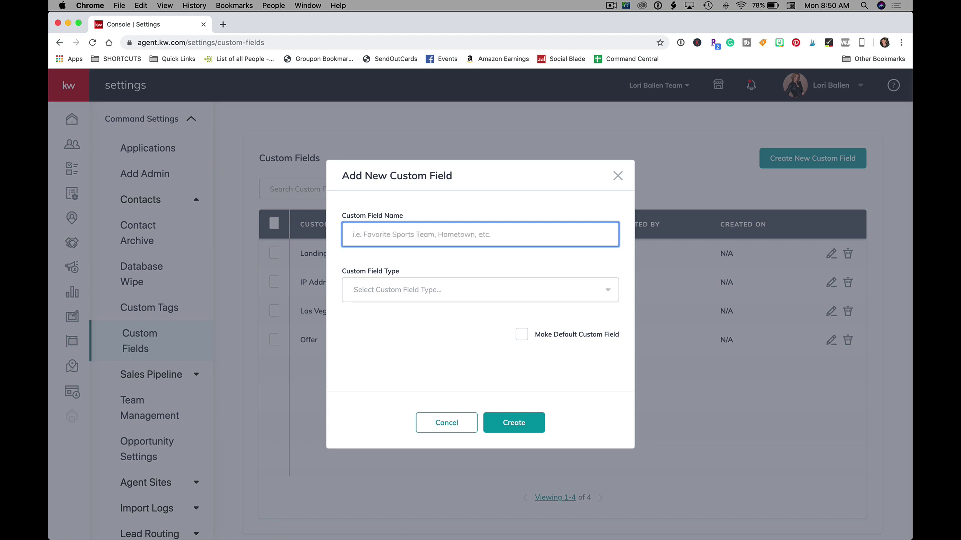
type("Offer")
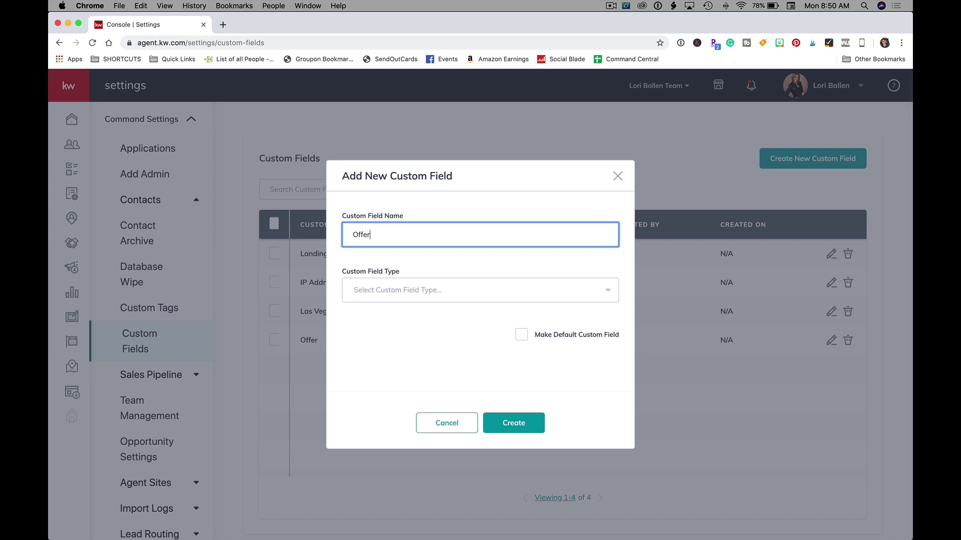
key("BackSpace")
key("BackSpace")
key("BackSpace")
key("BackSpace")
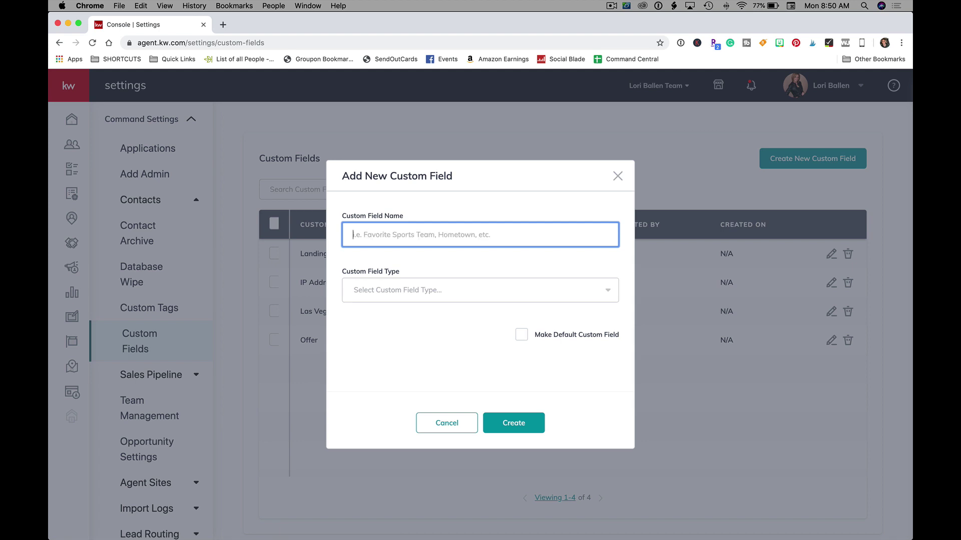
Name the new custom field with the agent's full name followed by Offer, and set its type to Dropdown
type("Lori Bal")
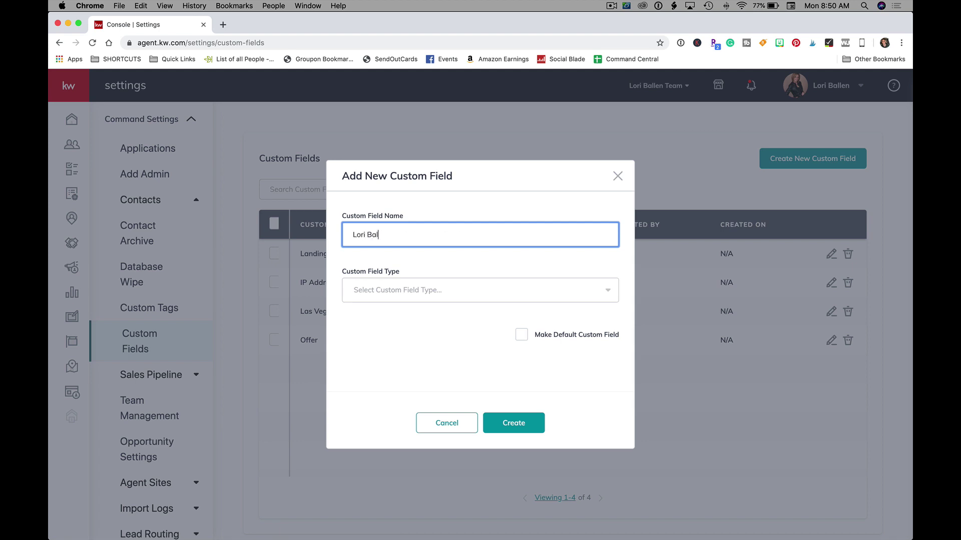
type("len Offer")
left_click(448, 301)
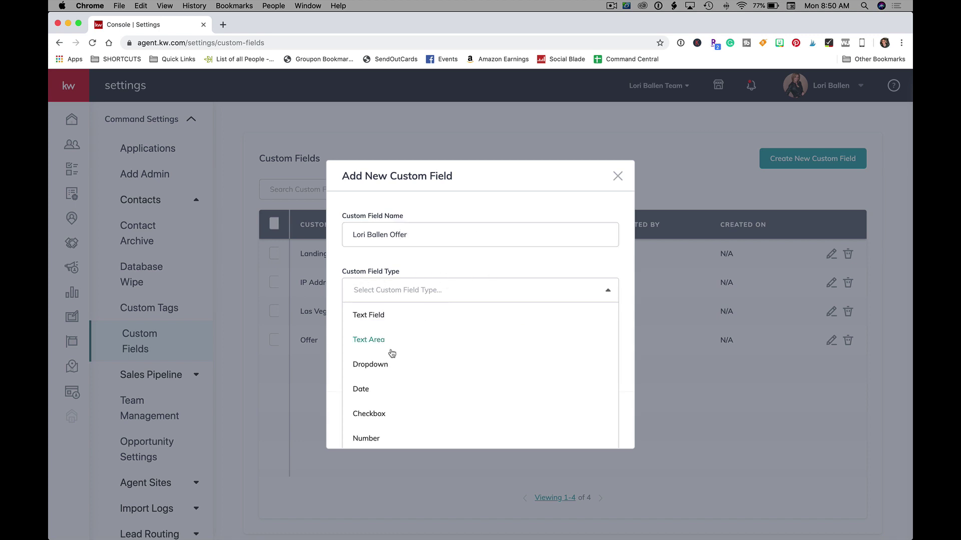
scroll(391, 348, "down", 2)
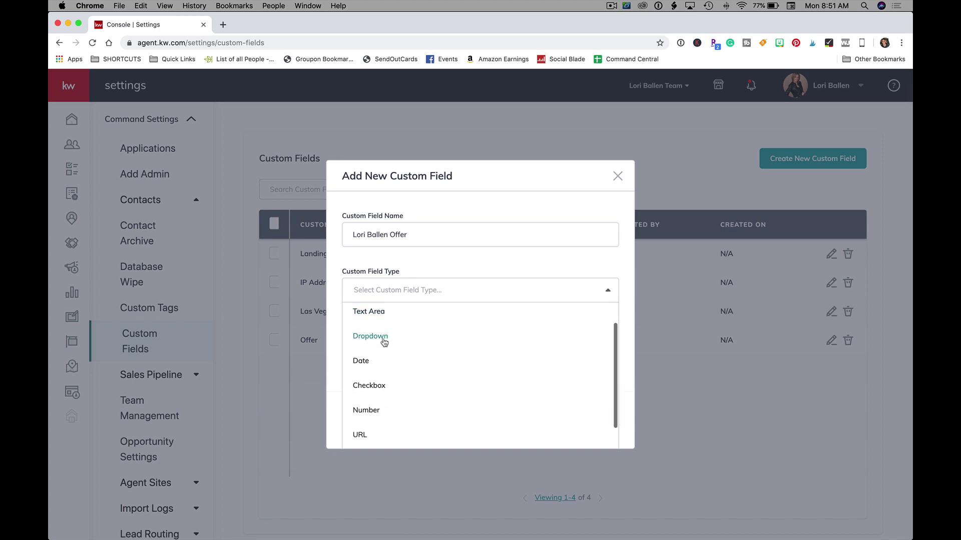
scroll(375, 345, "down", 2)
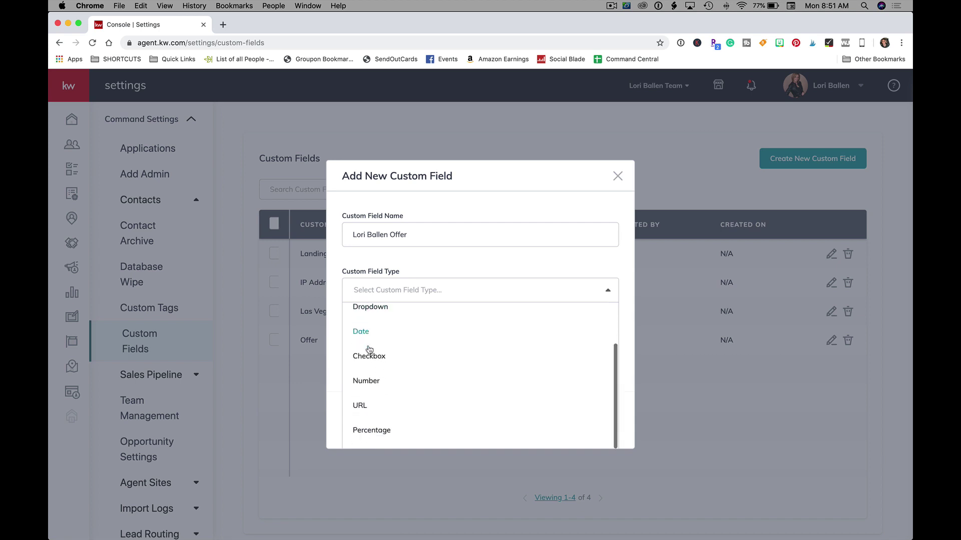
scroll(369, 349, "down", 1)
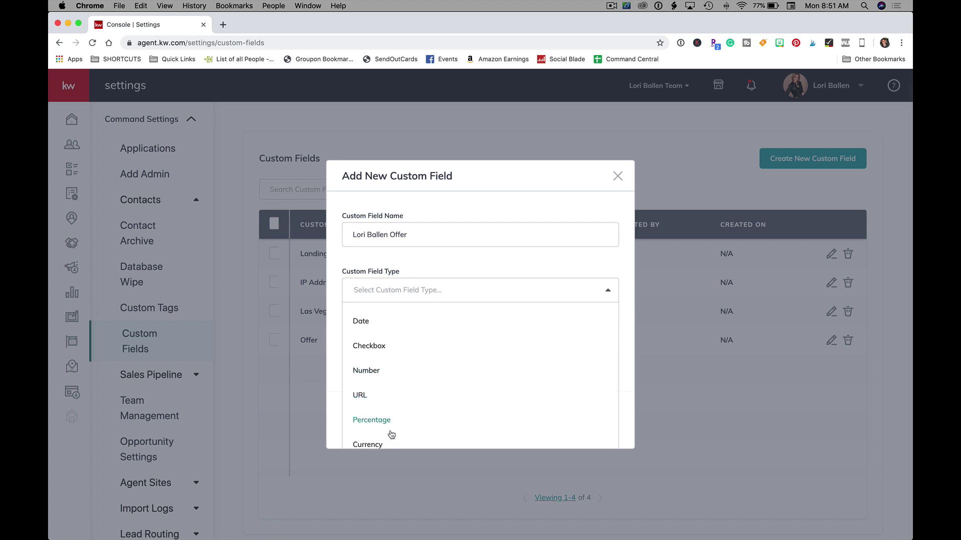
scroll(495, 376, "up", 3)
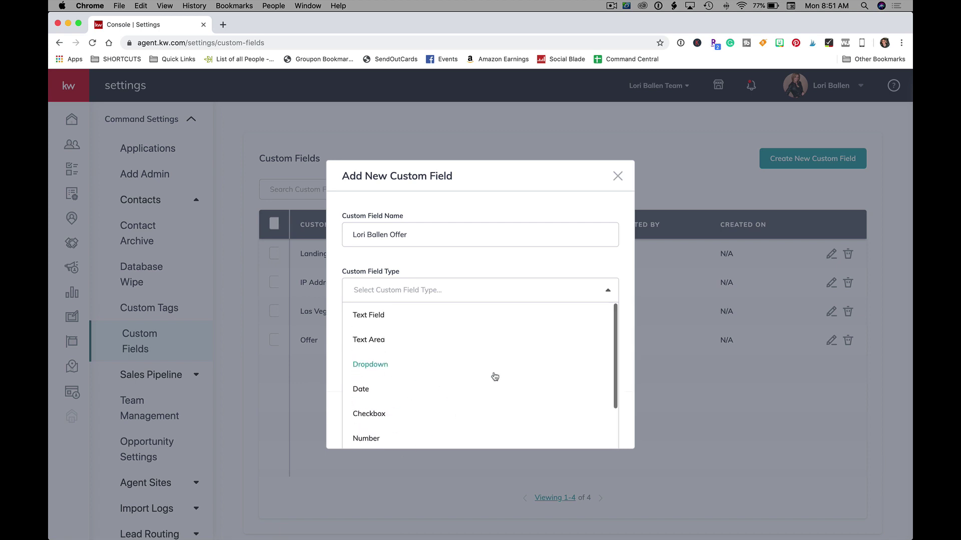
left_click(377, 367)
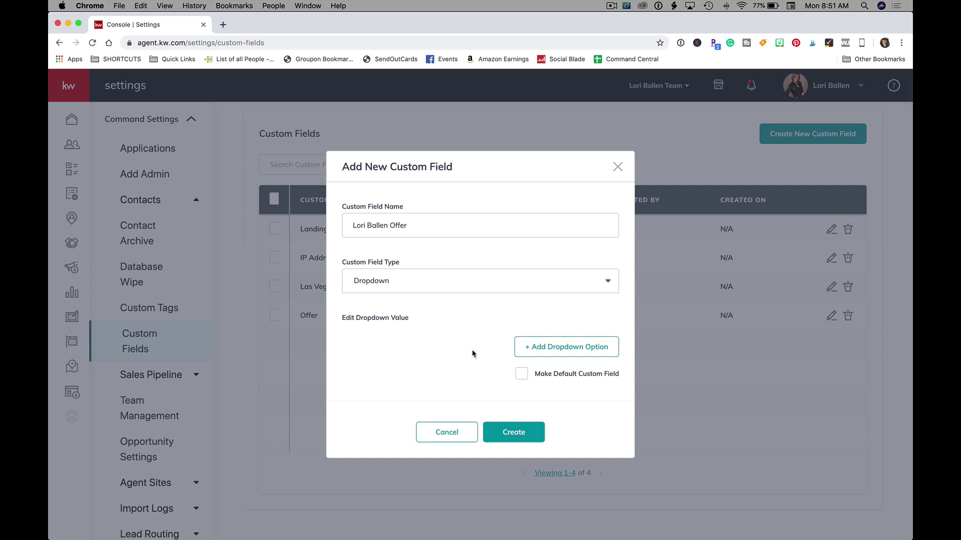
Add FB Marketing Group and At Your Command Coaching as the first two dropdown options
left_click(575, 353)
left_click(405, 328)
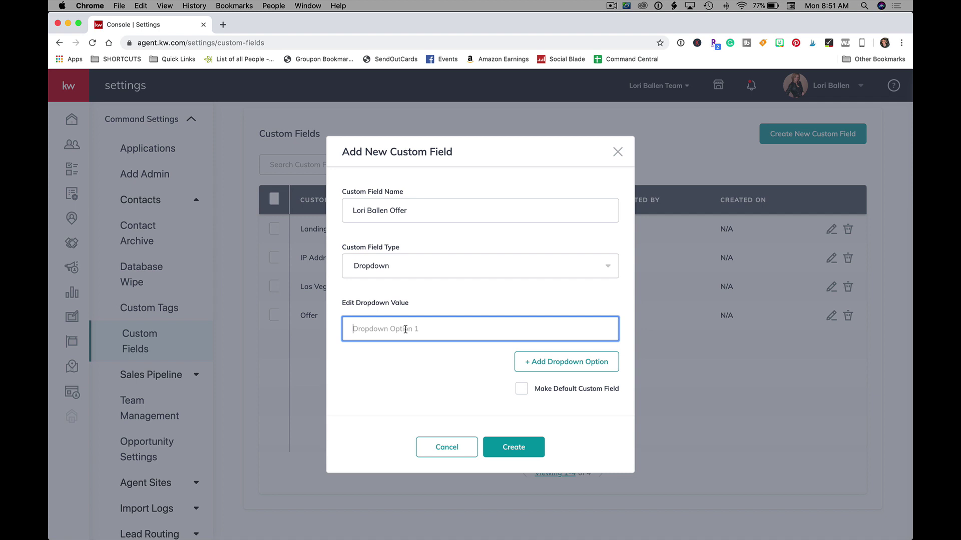
type("FB Marketing Grroup")
left_click(588, 363)
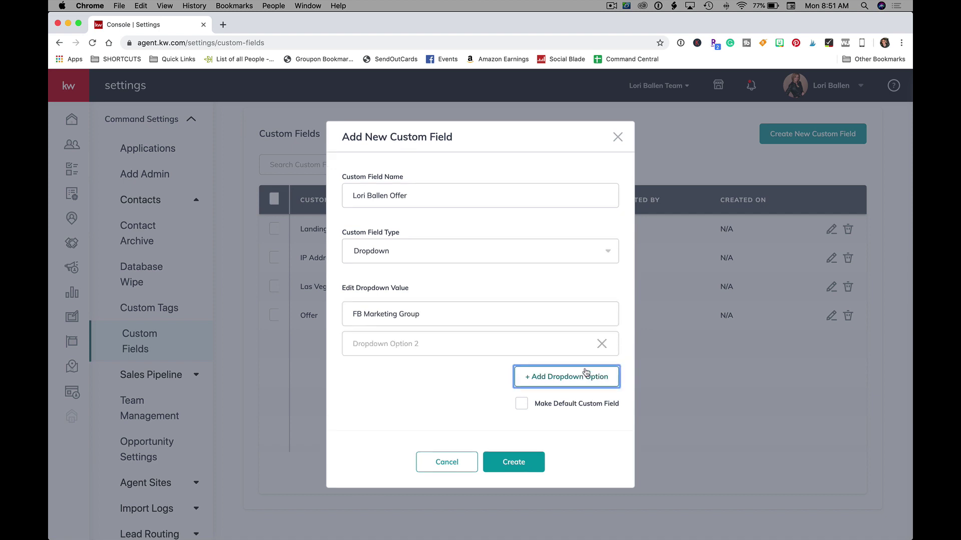
left_click(428, 344)
type("At ")
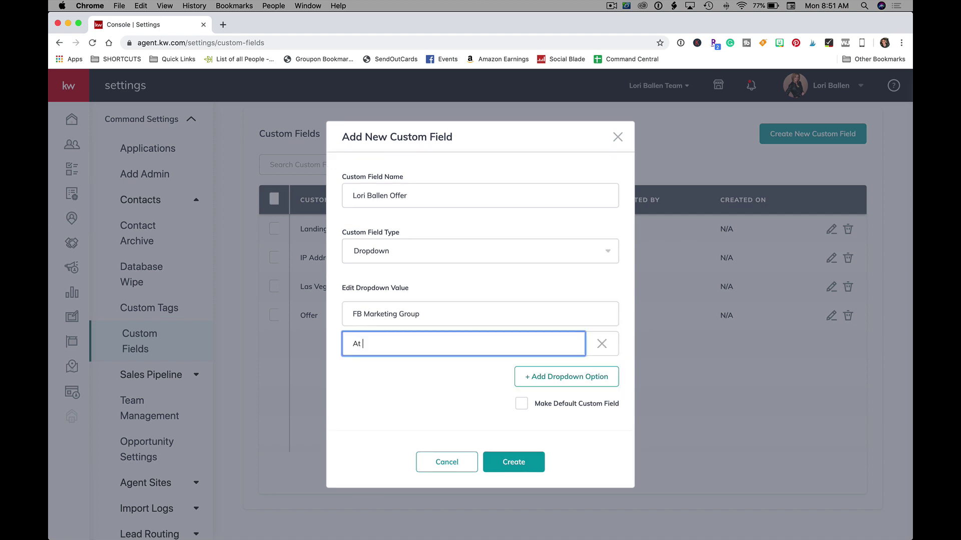
type("Your Command Coaching")
Add Webinar and Notes as dropdown options and put FB in front of At Your Command Coaching
left_click(576, 378)
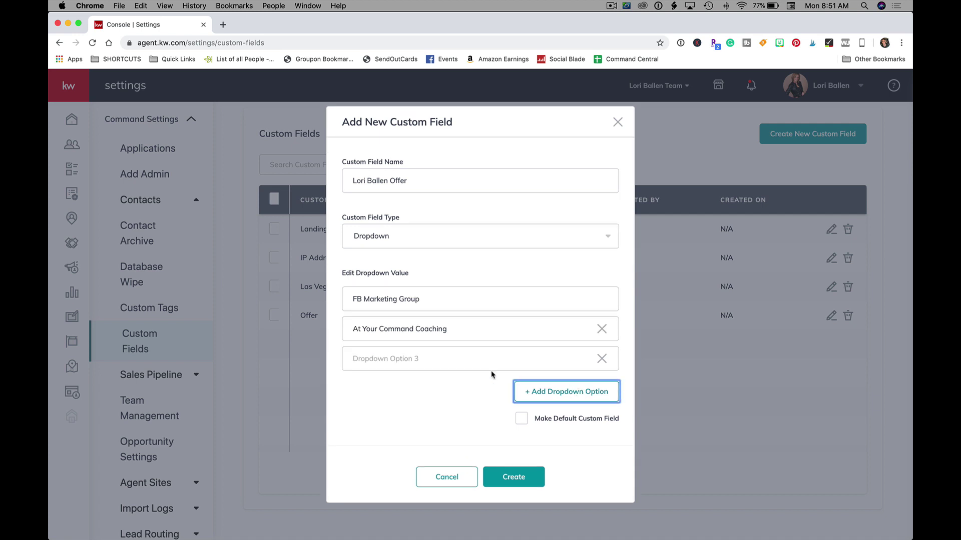
left_click(415, 359)
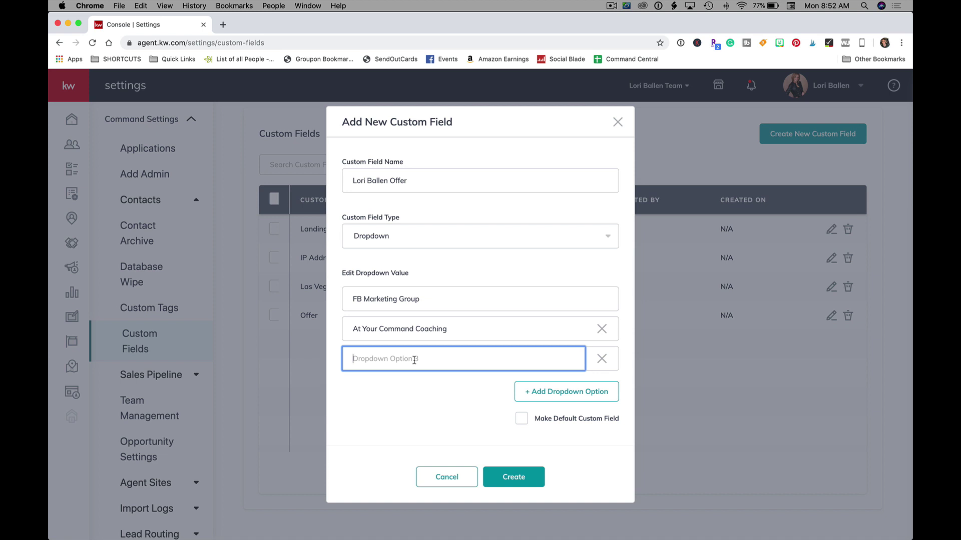
type("Webinar")
left_click(561, 395)
left_click(412, 370)
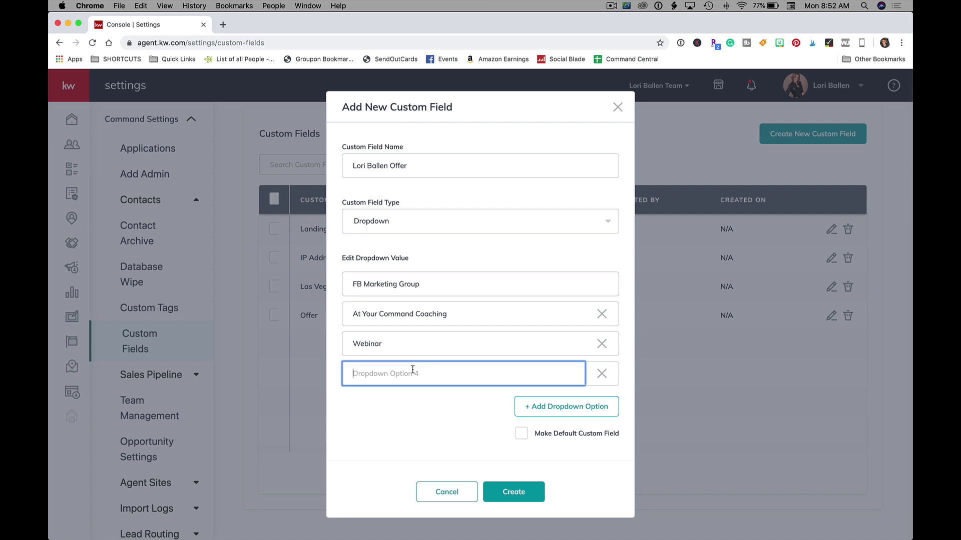
type("Notes")
left_click(357, 313)
type("FB")
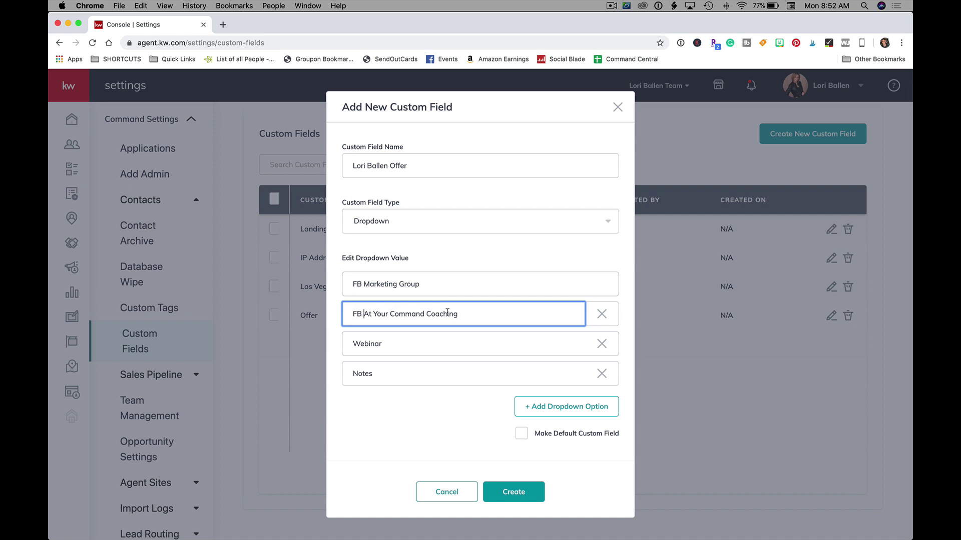
Add Youtube Channel as the fifth dropdown option and create the field as a default custom field
left_click(556, 412)
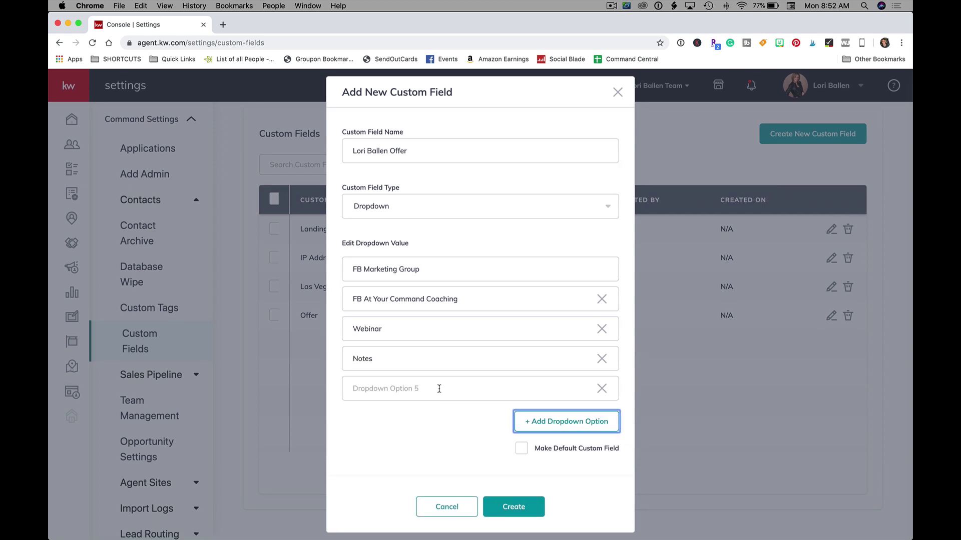
left_click(436, 388)
type("y")
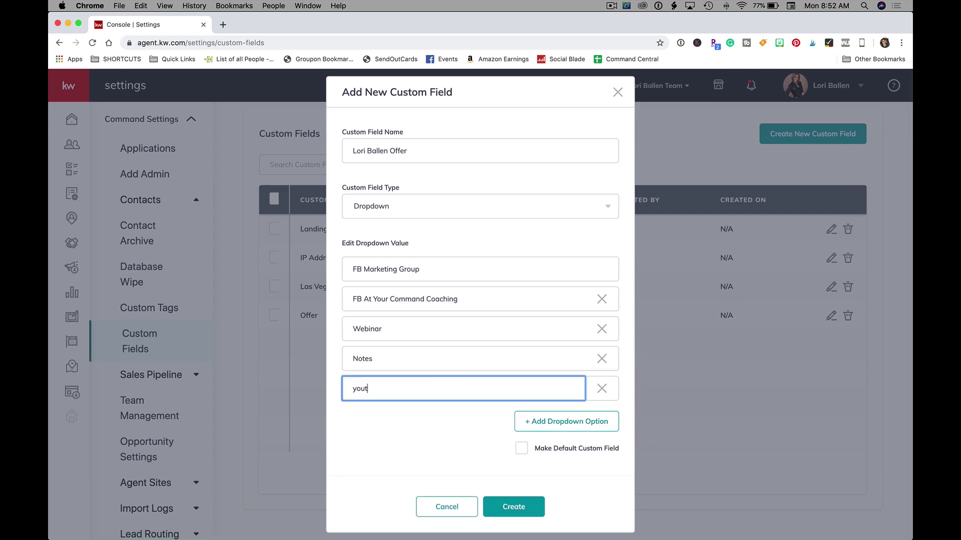
type("ou")
key("BackSpace")
key("BackSpace")
key("BackSpace")
type("You")
left_click(522, 448)
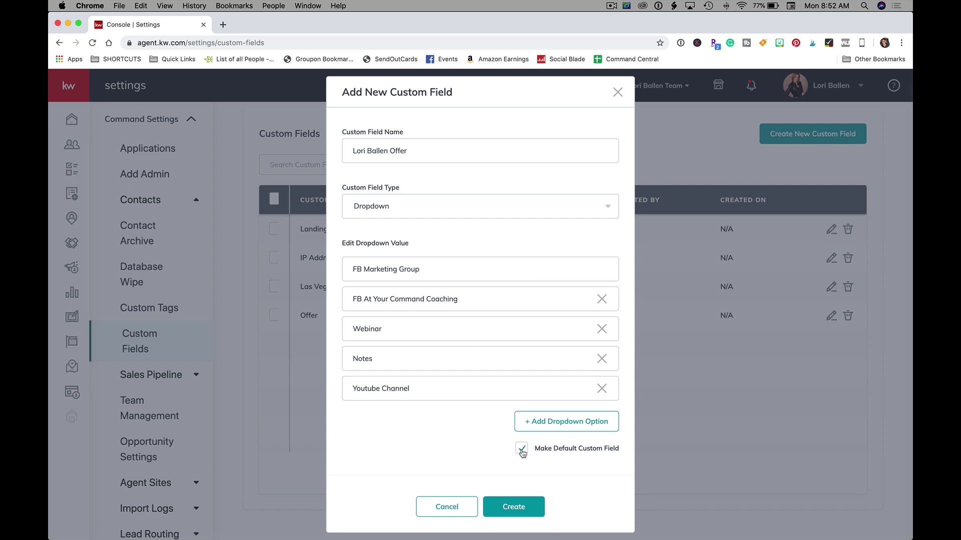
left_click(524, 510)
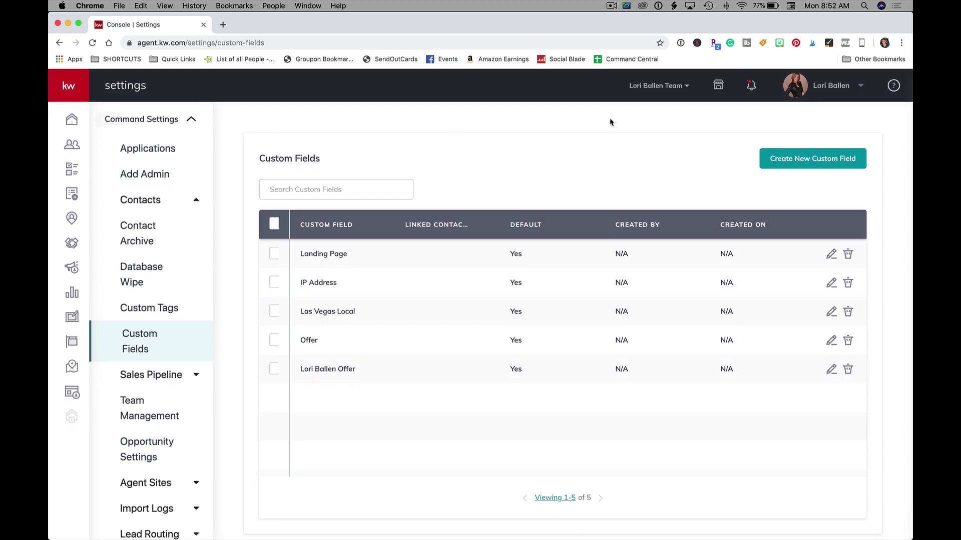
Search the contacts for the agent's full name and open the first contact in the results
left_click(73, 149)
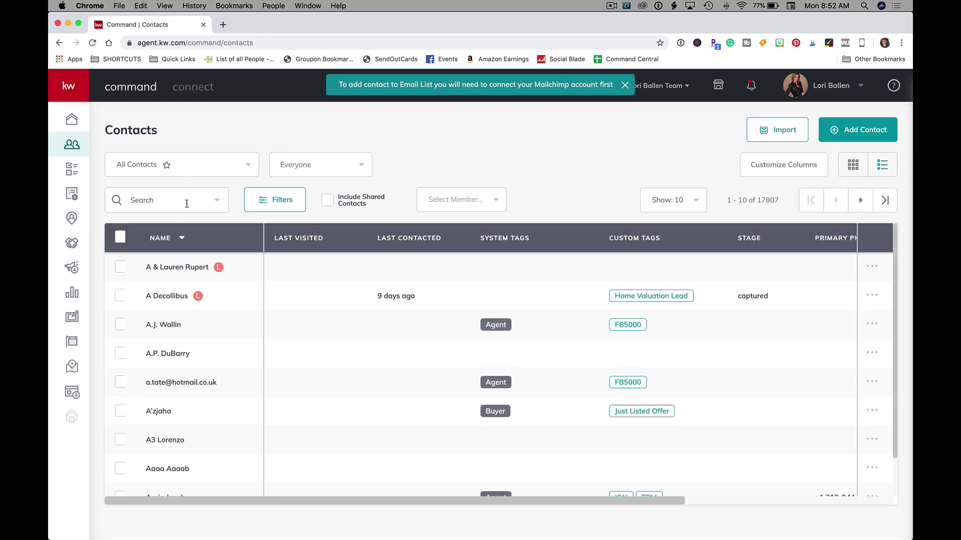
left_click(165, 202)
type("lor")
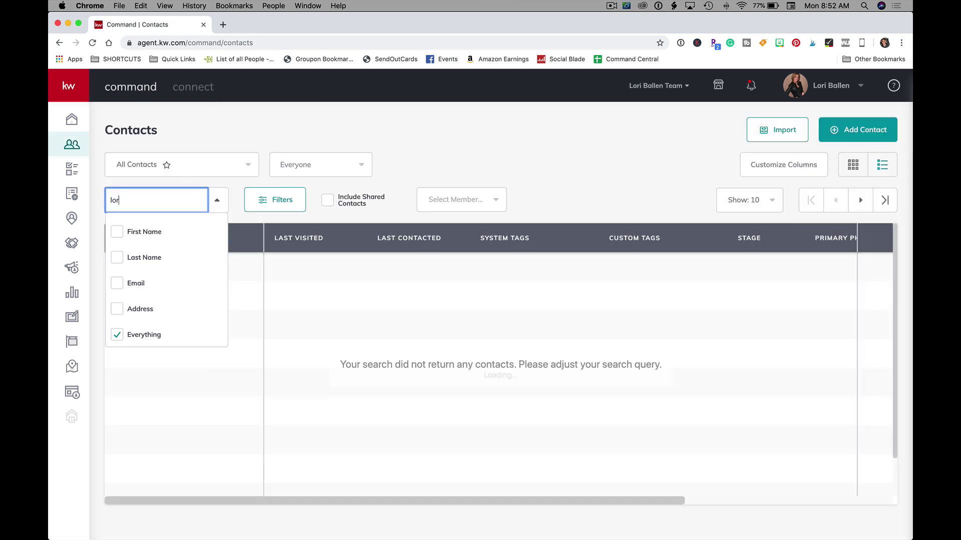
type("i ballen")
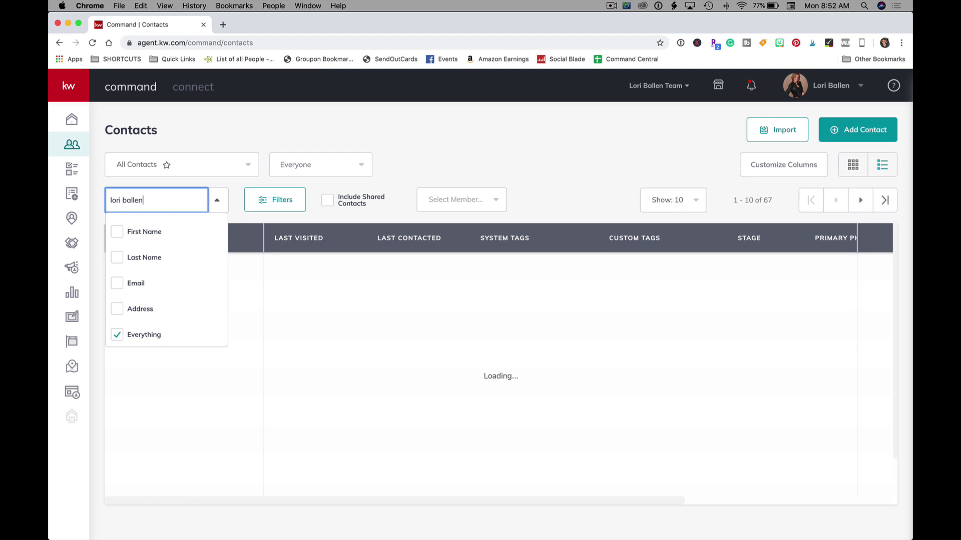
left_click(538, 150)
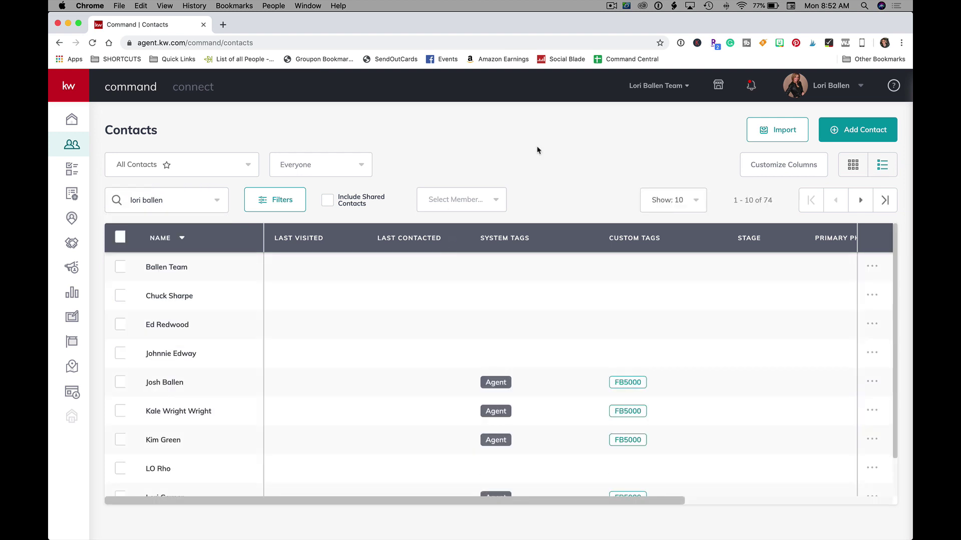
left_click(183, 271)
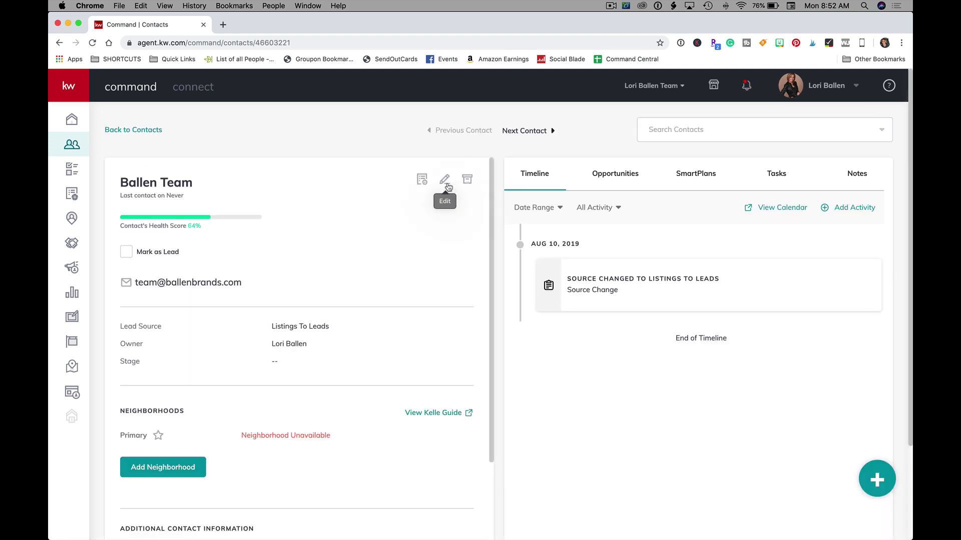
Start editing this team contact, reveal its additional information and expand the Custom section
left_click(447, 185)
scroll(443, 303, "down", 3)
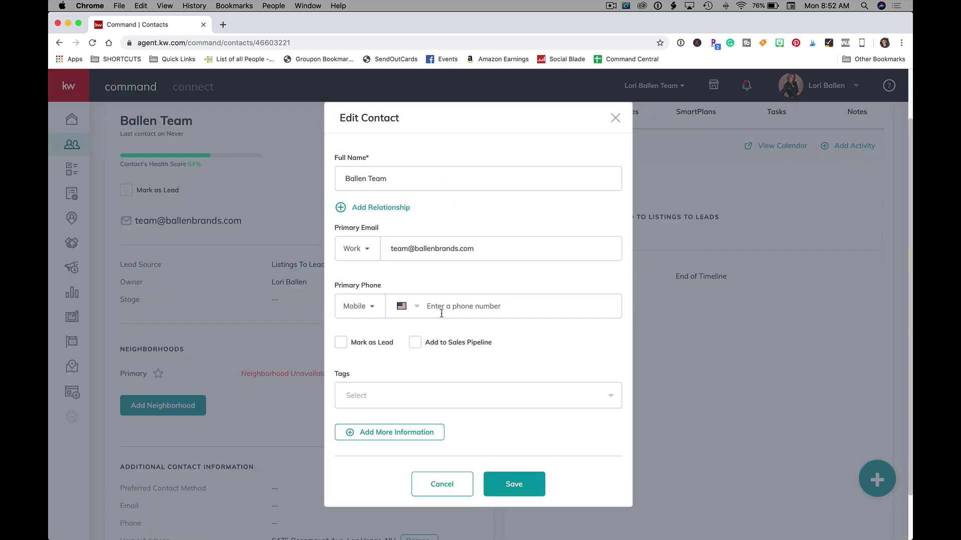
left_click(412, 434)
scroll(410, 437, "down", 2)
left_click(373, 473)
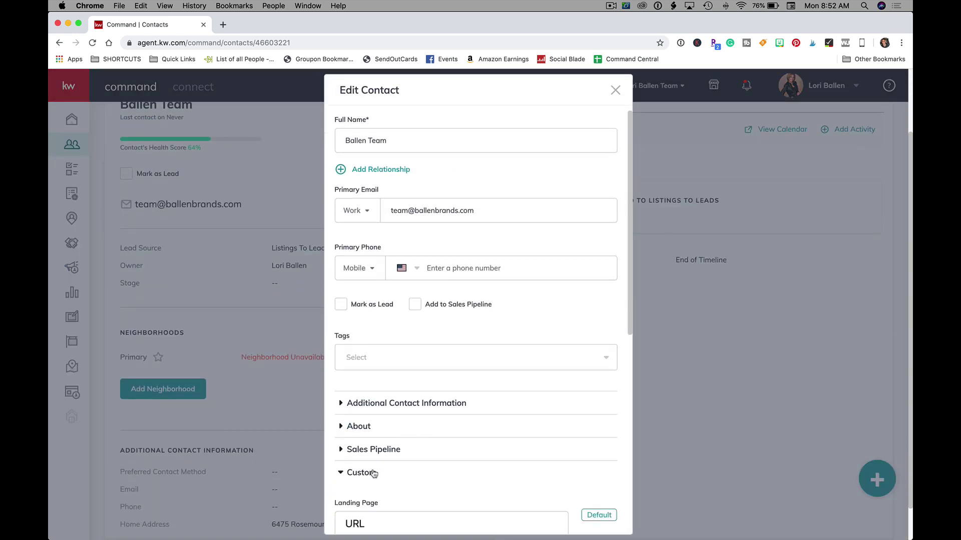
Set the contact's newly created offer field to Webinar, save the contact and check its Custom Fields
scroll(373, 472, "down", 10)
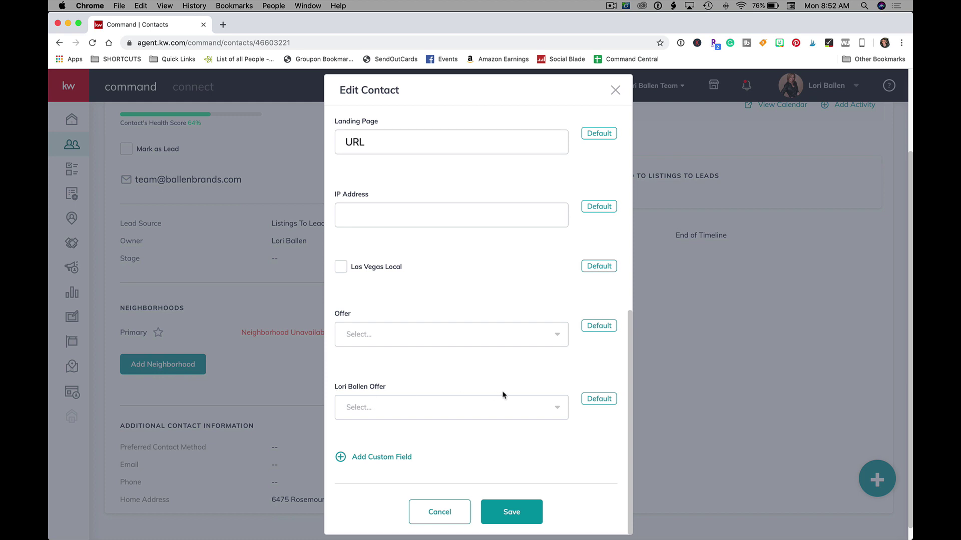
left_click(555, 412)
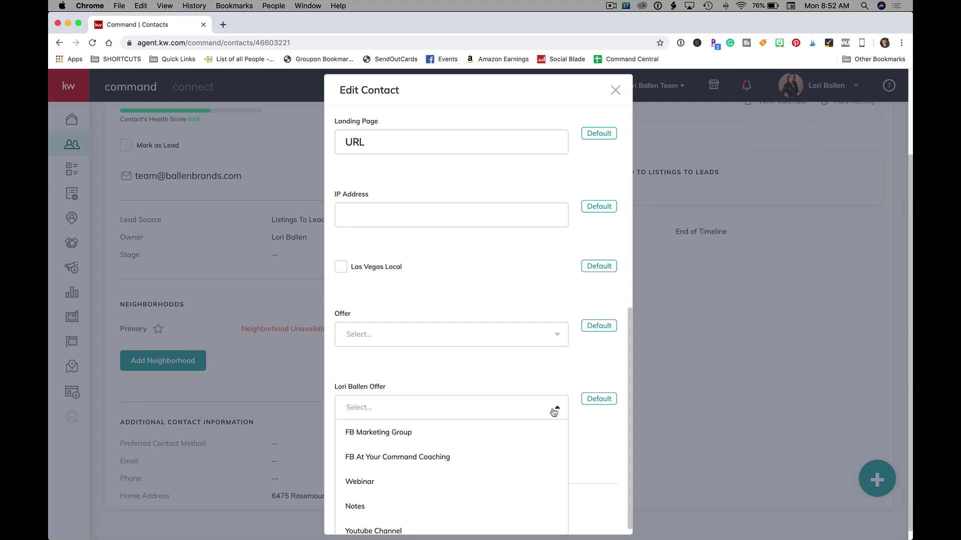
left_click(402, 483)
left_click(521, 511)
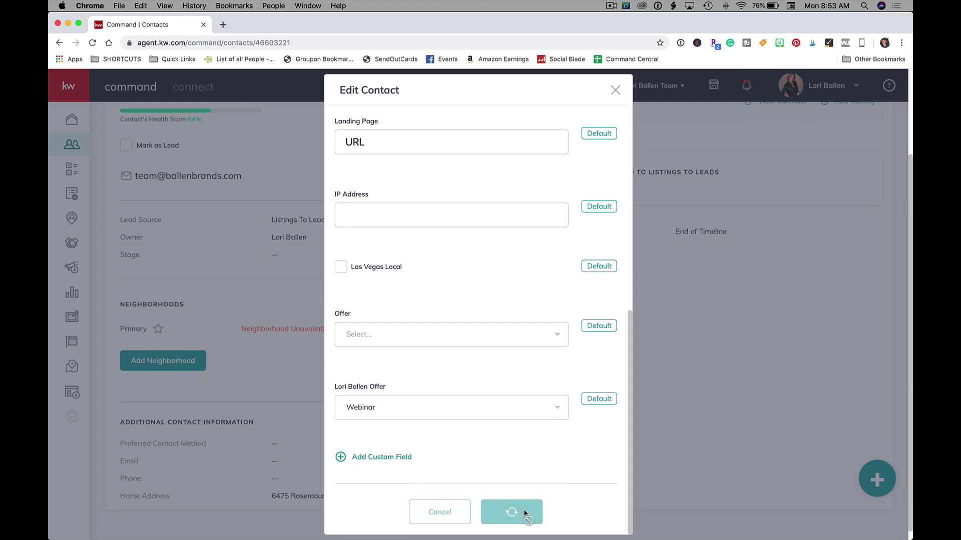
scroll(330, 354, "down", 8)
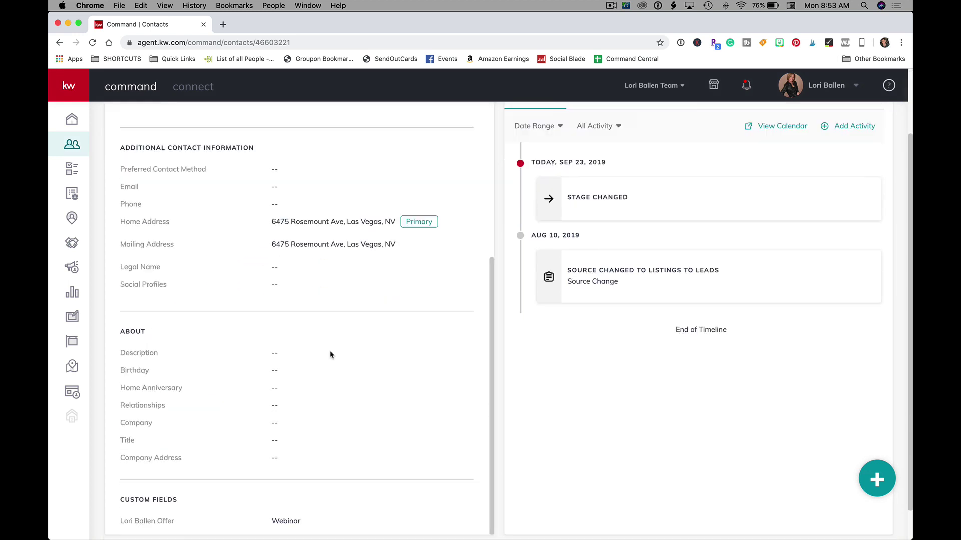